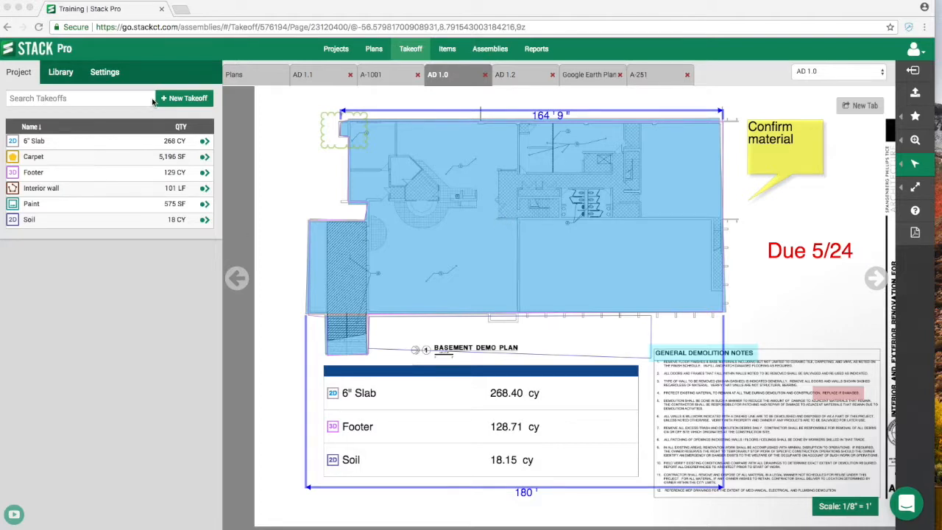
Step: Switch to the Royal Palm Beach workbook in Excel and enlarge its window over the plan
left_click_drag(941, 29, 543, 26)
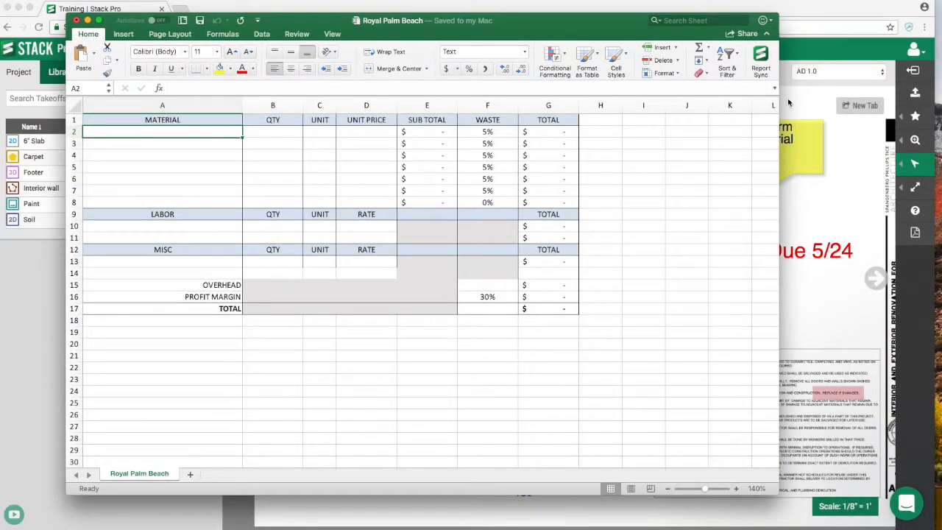
left_click_drag(601, 22, 669, 247)
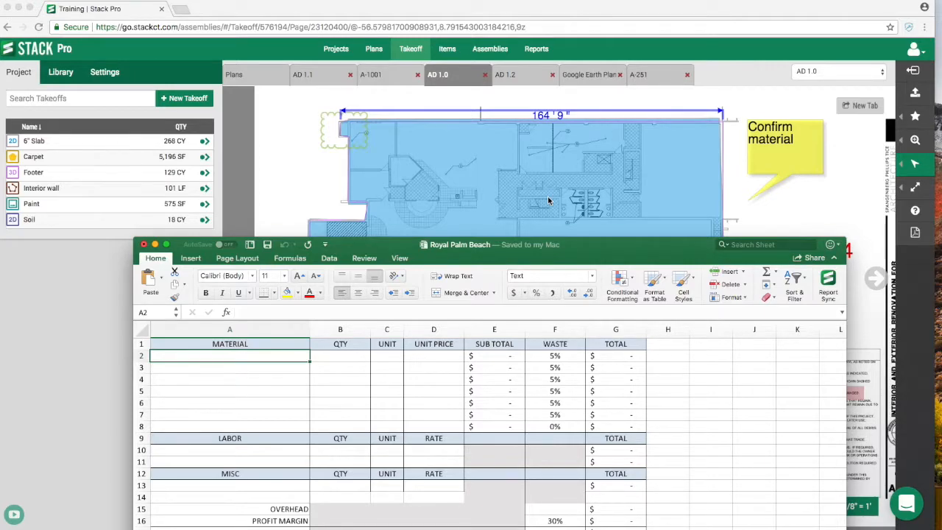
left_click_drag(609, 247, 480, 6)
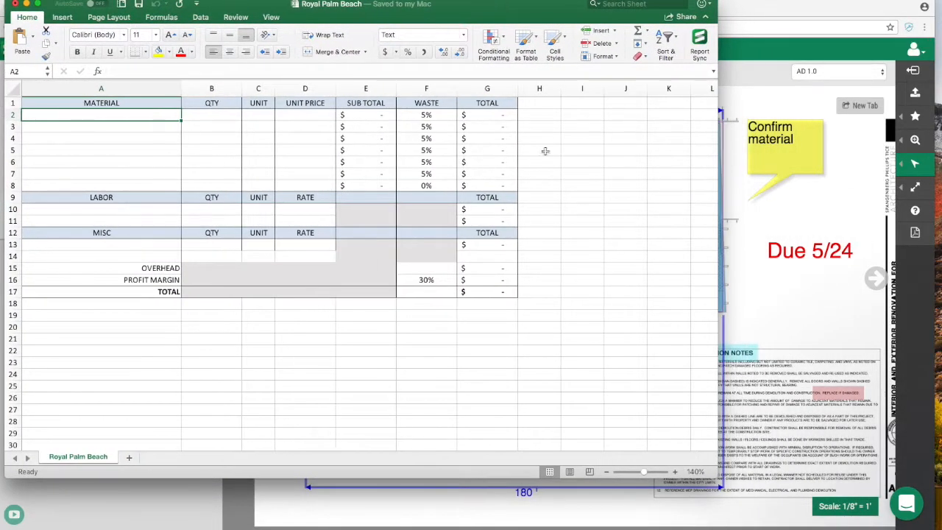
left_click_drag(718, 477, 904, 519)
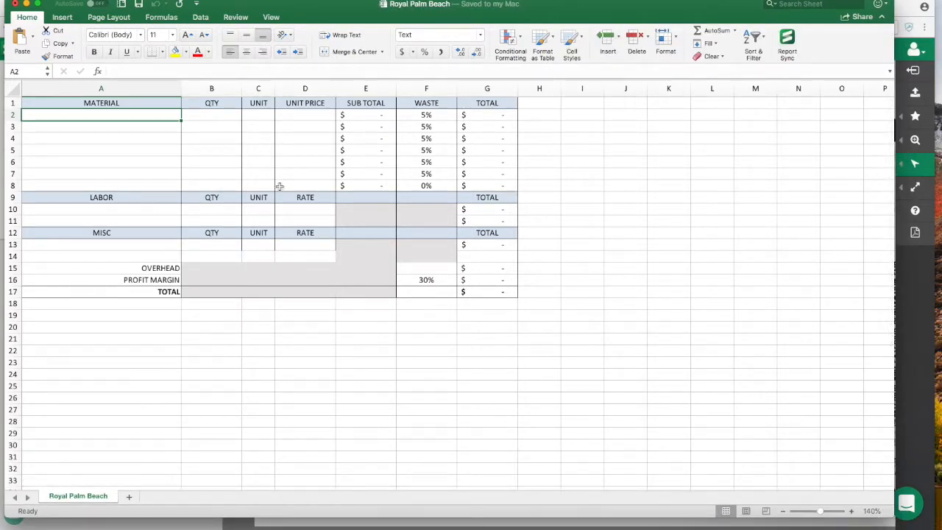
Step: Start the STACK Report Sync add-in and open the Takeoff Summary Report of the Training project
left_click(786, 44)
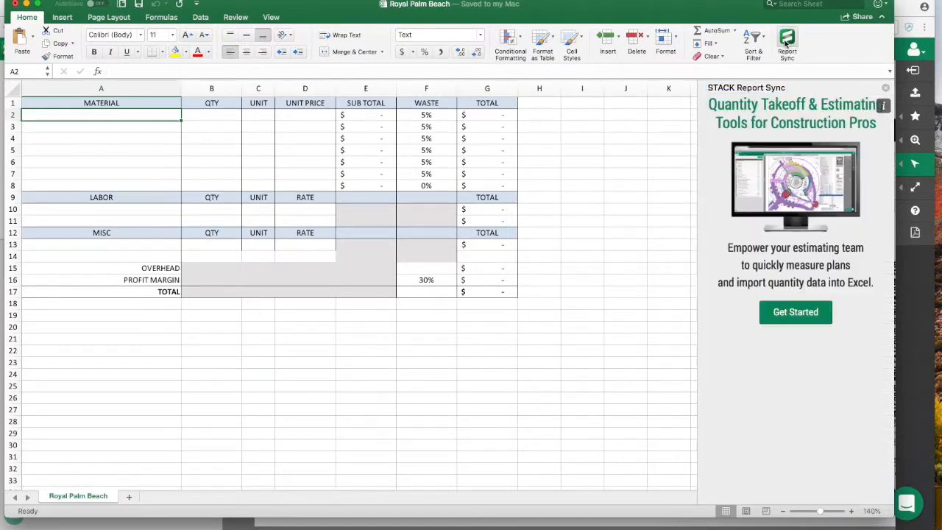
left_click(802, 312)
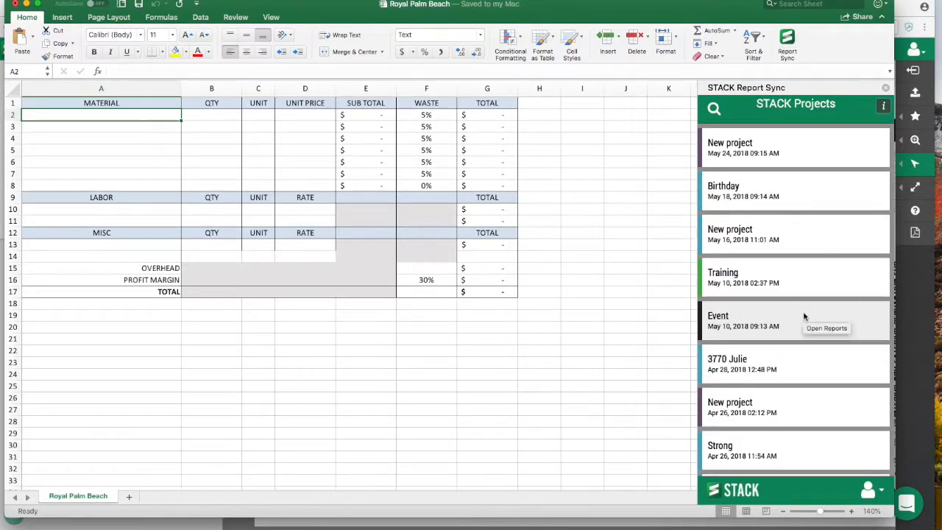
scroll(795, 254, "down", 3)
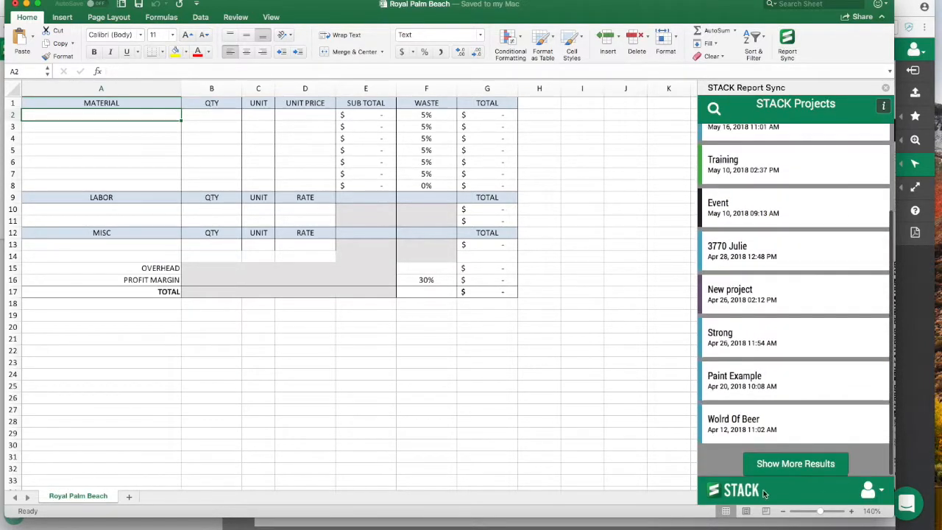
left_click(786, 464)
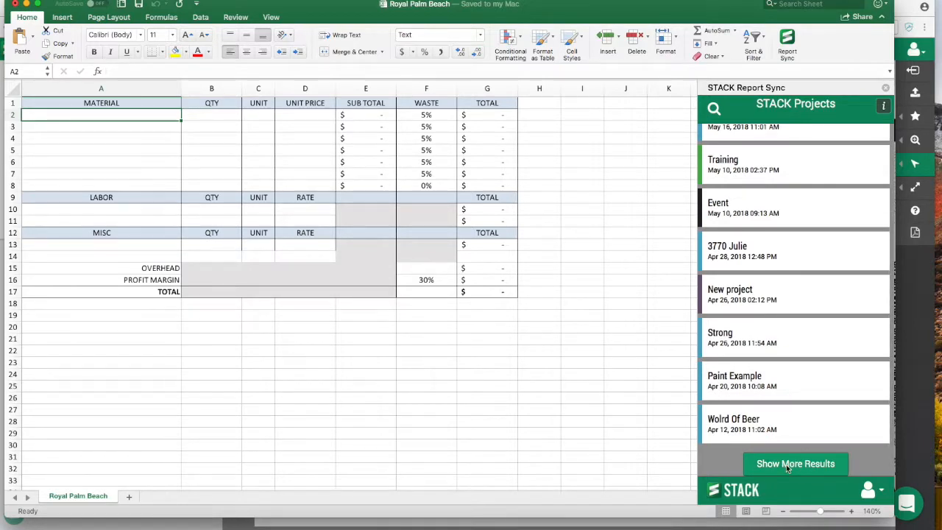
scroll(787, 424, "down", 3)
scroll(787, 423, "up", 5)
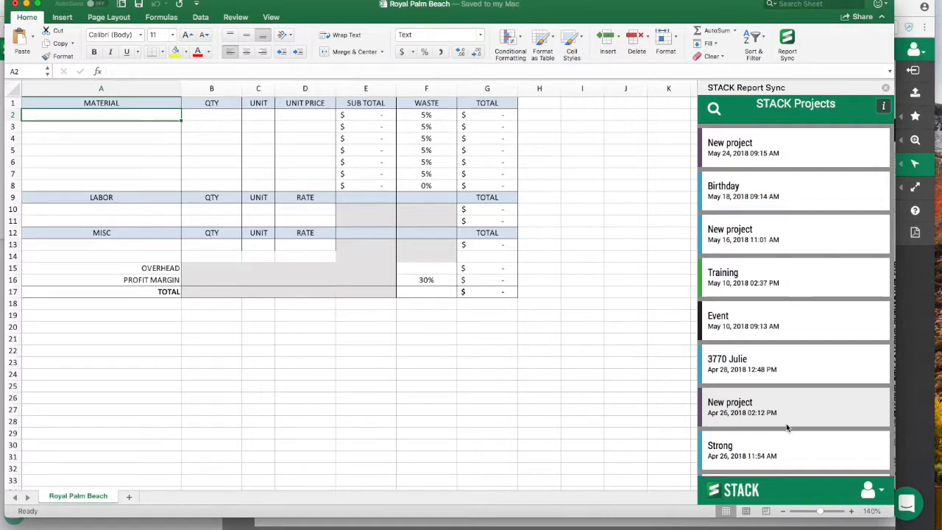
left_click(726, 275)
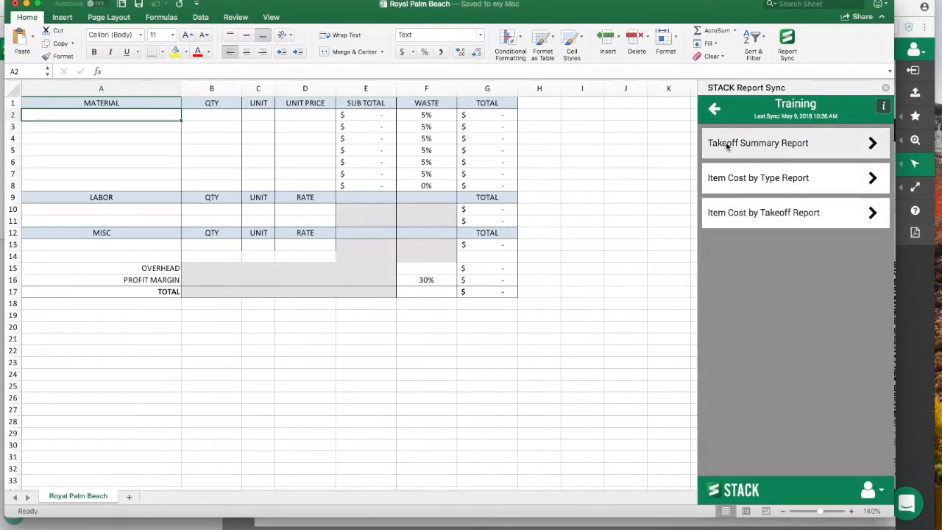
left_click(749, 143)
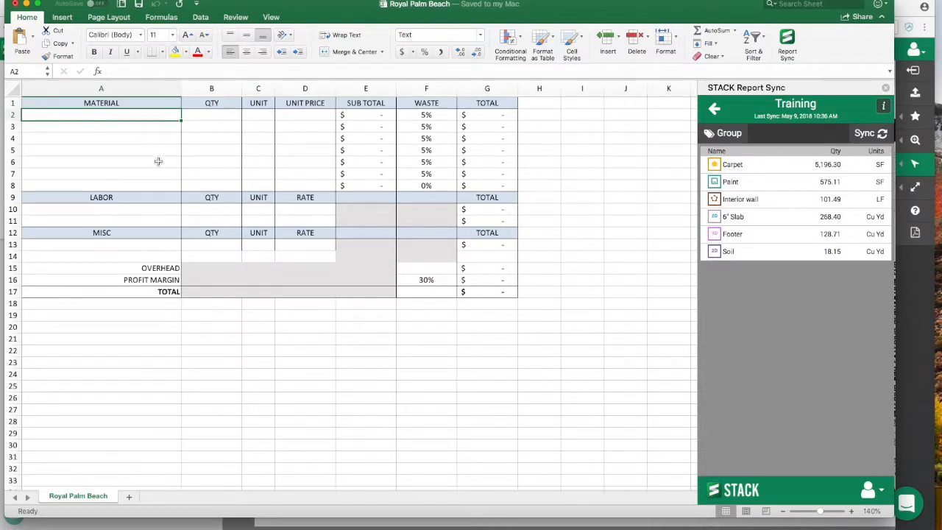
Step: Insert all takeoffs from Carpet to Soil, with their quantities and units, into the material table starting at cell A2
left_click(258, 142)
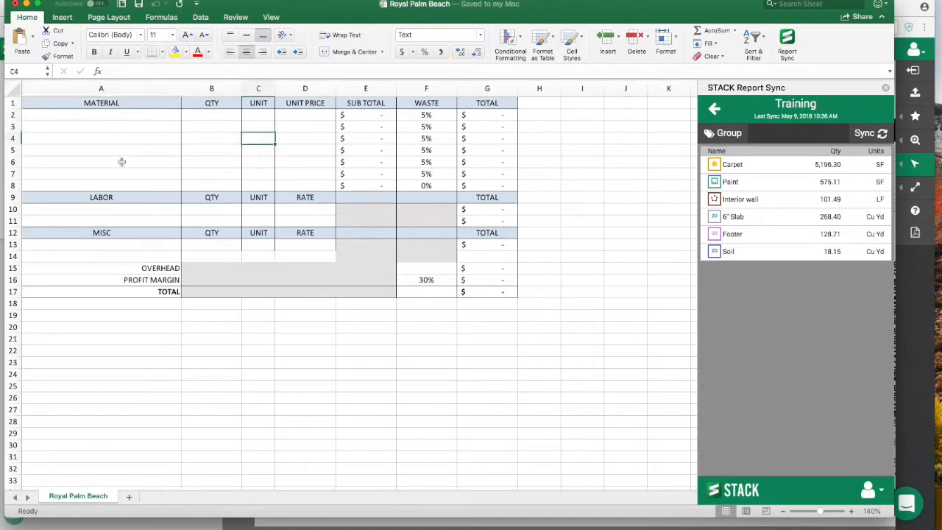
left_click(125, 117)
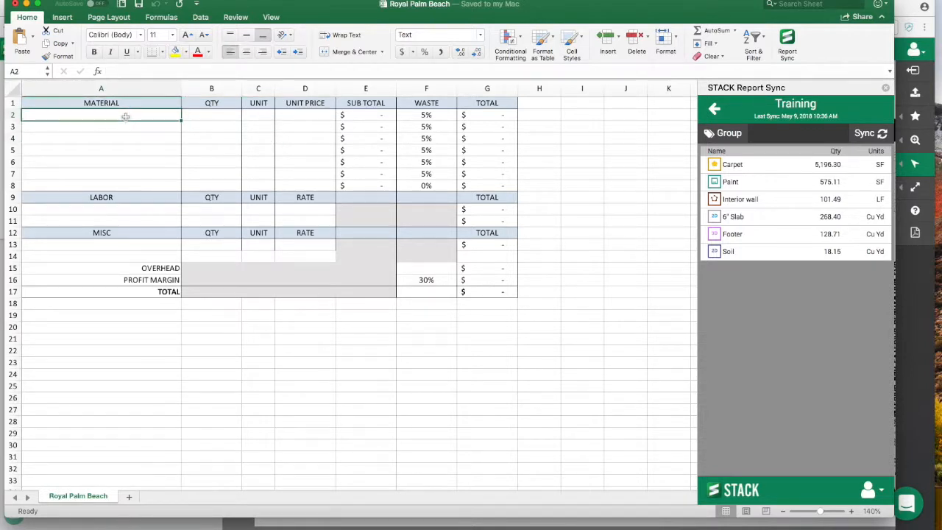
left_click(729, 167)
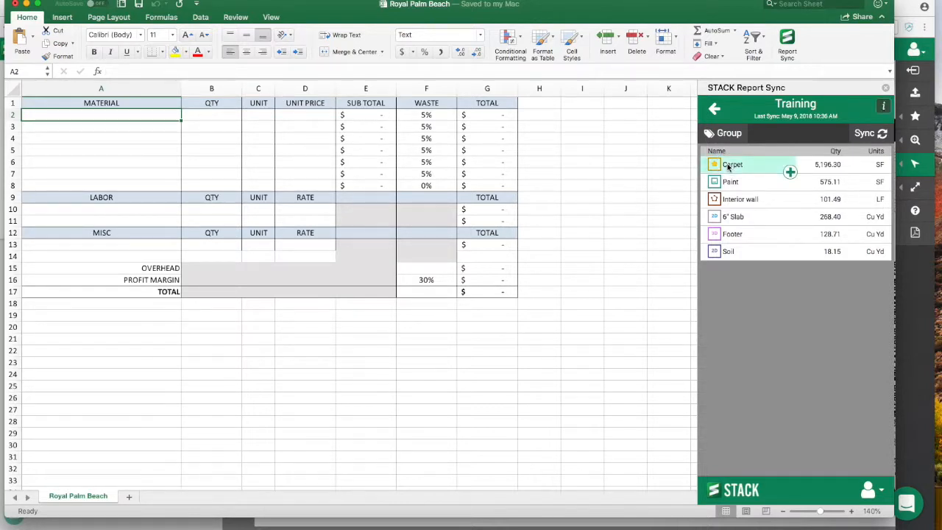
mouse_move(729, 167)
left_mouse_down()
mouse_move(734, 243)
mouse_move(740, 159)
mouse_move(863, 169)
mouse_move(797, 196)
mouse_move(870, 218)
left_mouse_up()
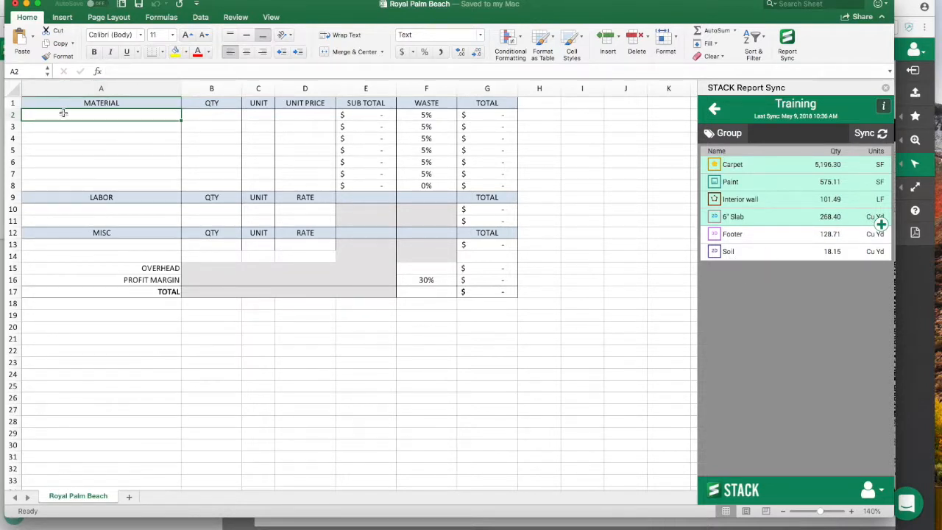
left_click_drag(736, 167, 881, 256)
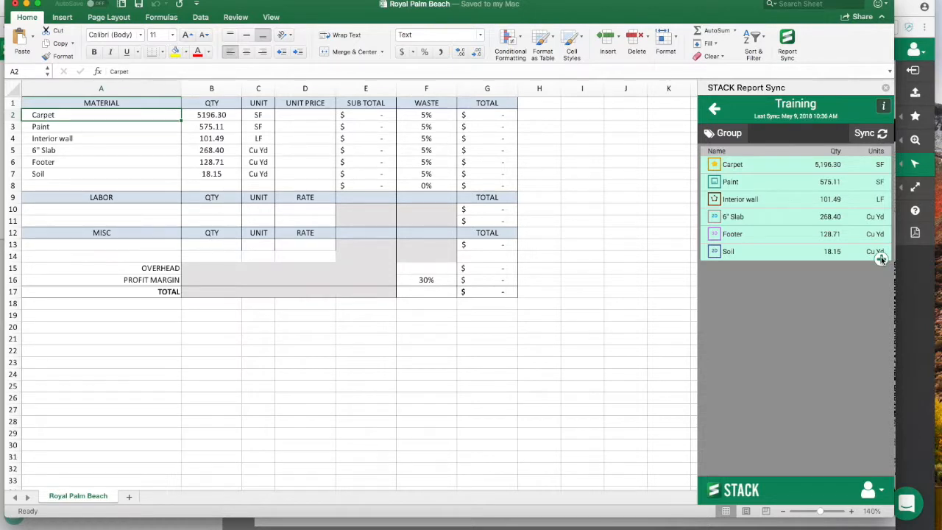
Step: Enter unit prices of 1.25 for Carpet and 2.50 for Paint in the material table
left_click(372, 116)
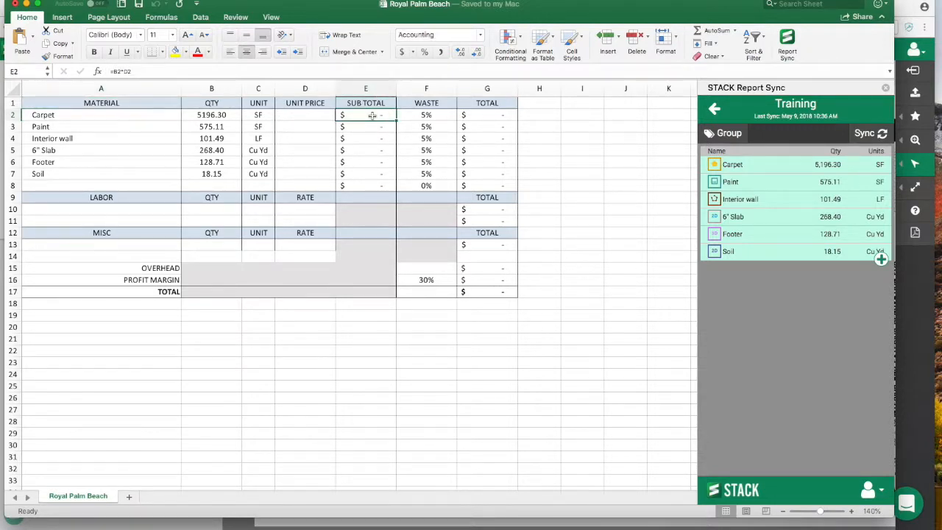
left_click(423, 115)
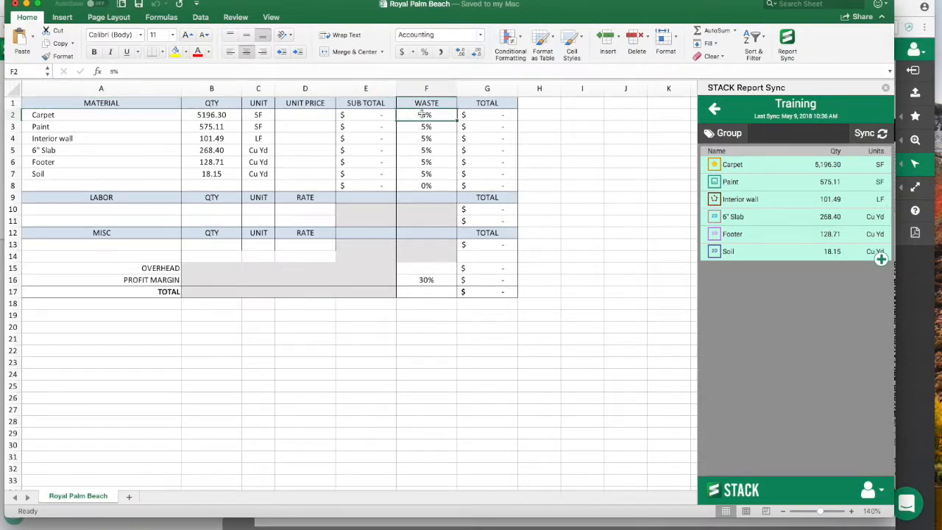
left_click(315, 116)
type("1.25")
key("Return")
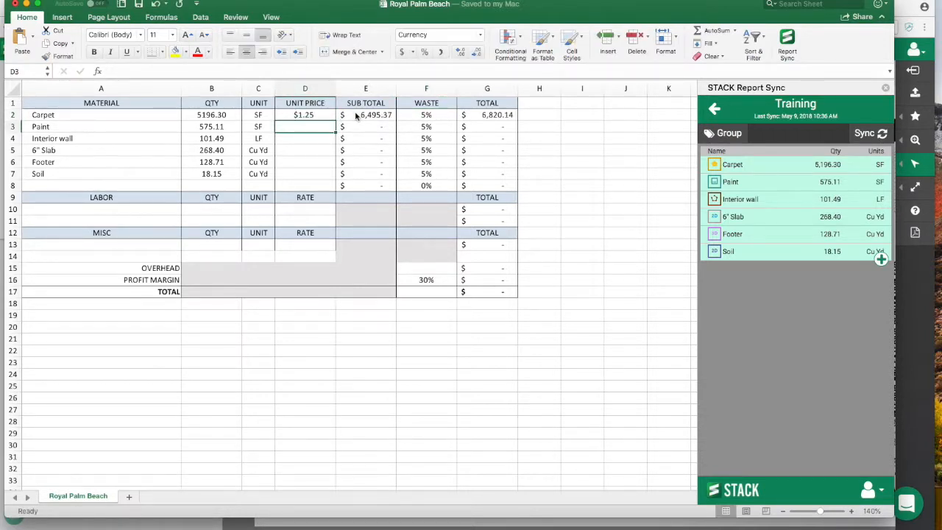
type("2.50")
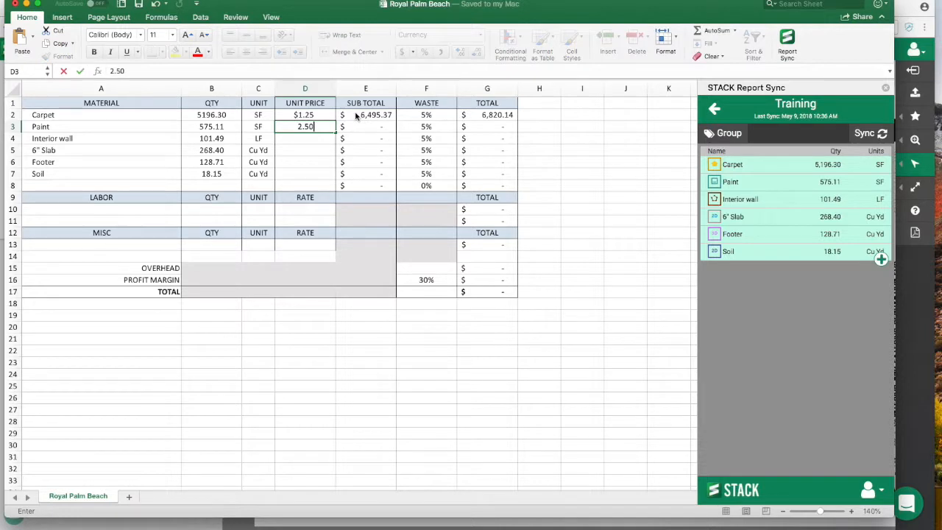
key("Return")
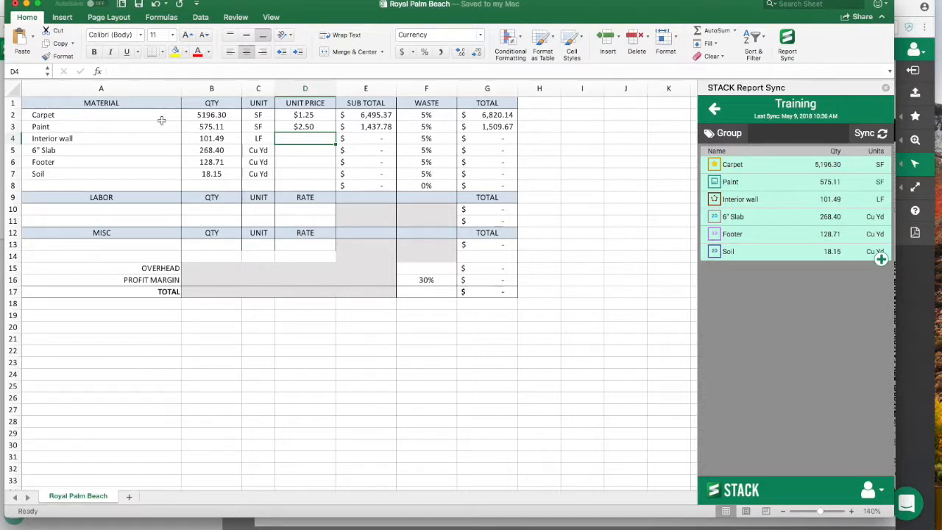
left_click(124, 116)
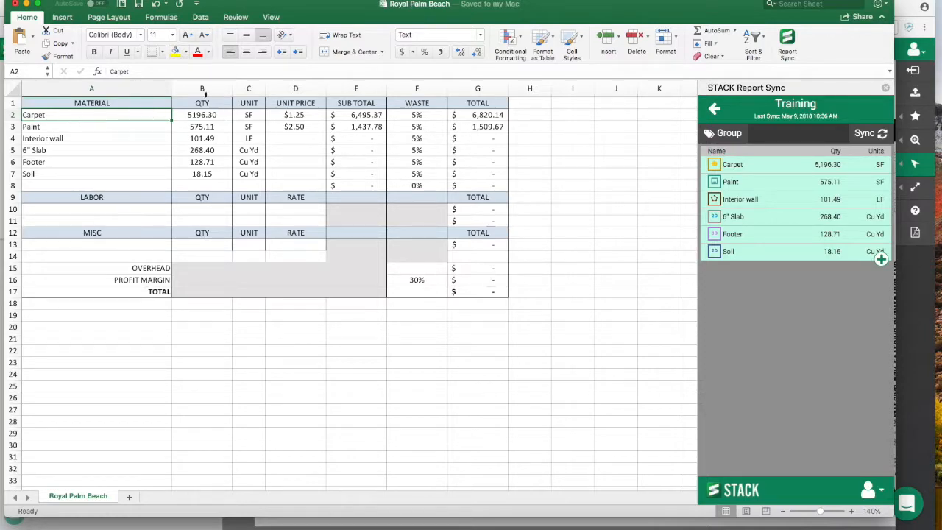
Step: Switch to STACK Pro in the browser and open plan AD 1.1 at the Sunflower Room
left_click_drag(427, 10, 404, 30)
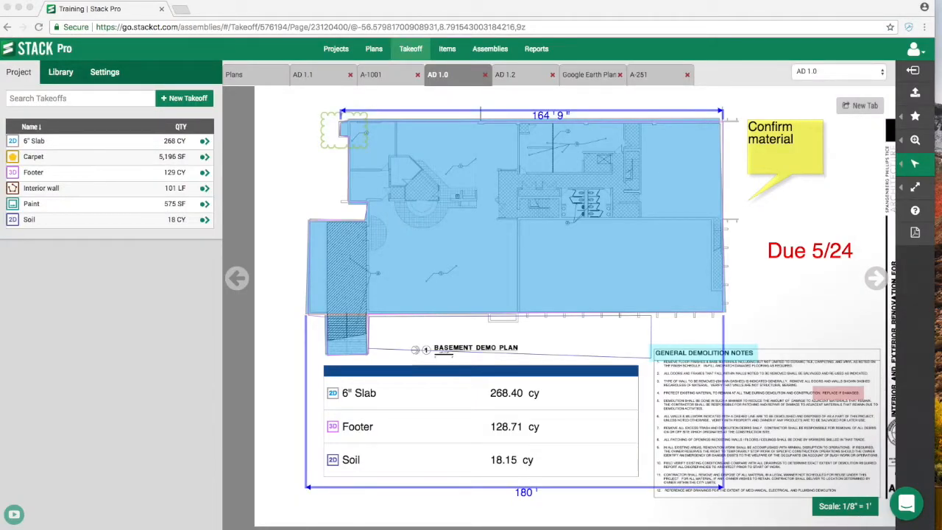
left_click(324, 76)
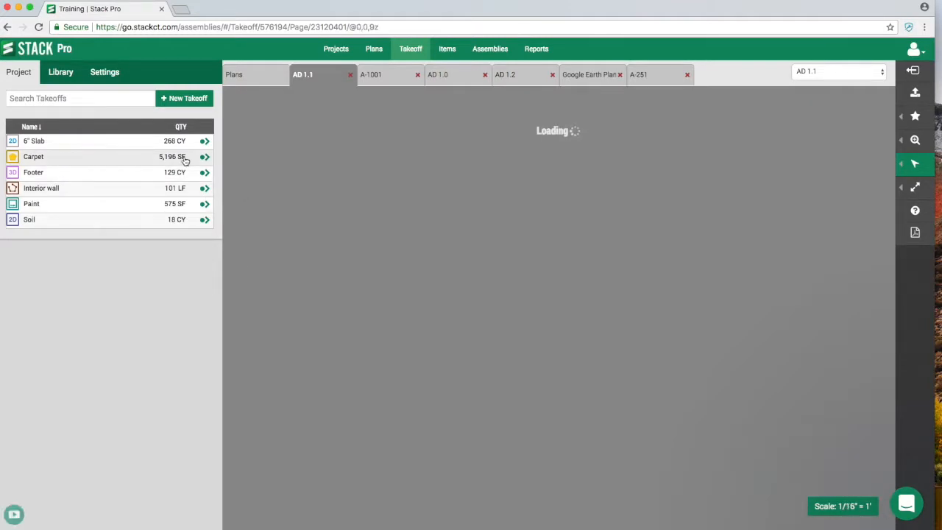
scroll(417, 332, "up", 5)
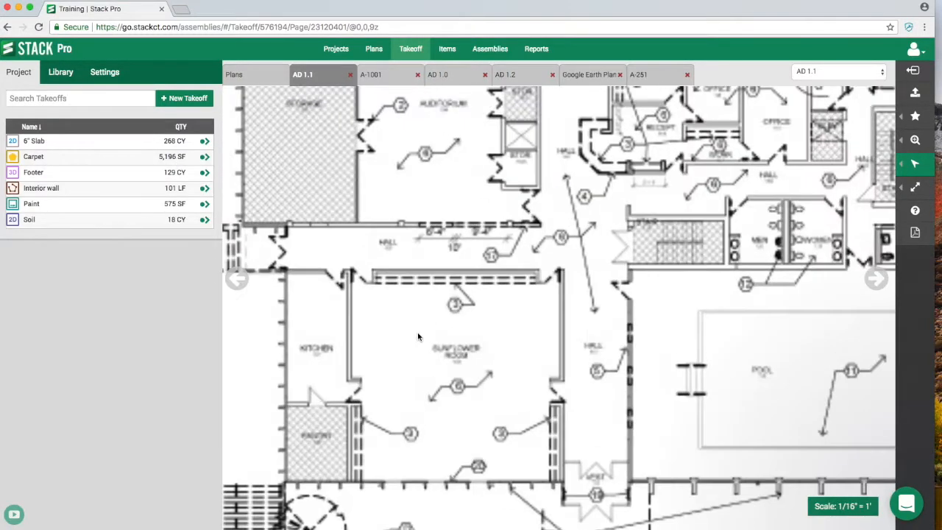
left_click(464, 359)
left_click_drag(464, 360, 458, 323)
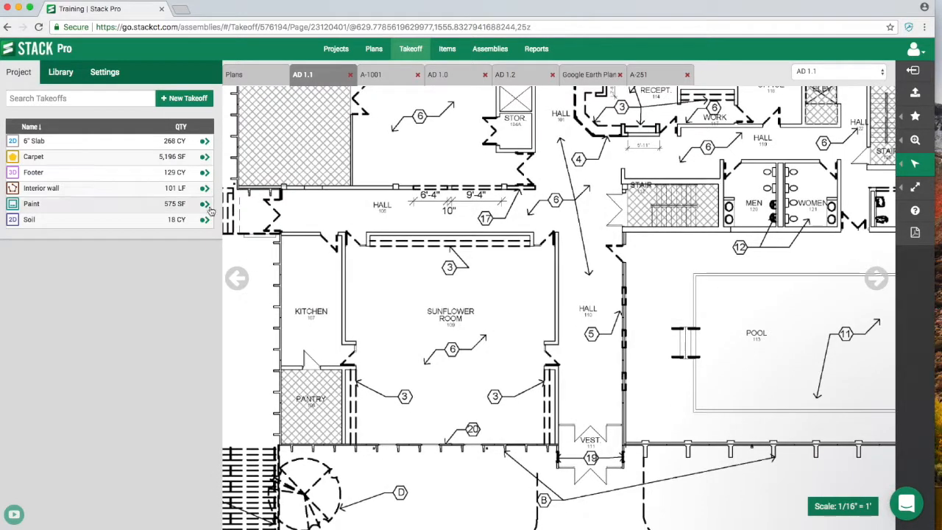
Step: Add a rectangular Carpet area covering the Sunflower Room, end the takeoff, and return to the Excel workbook
left_click(206, 160)
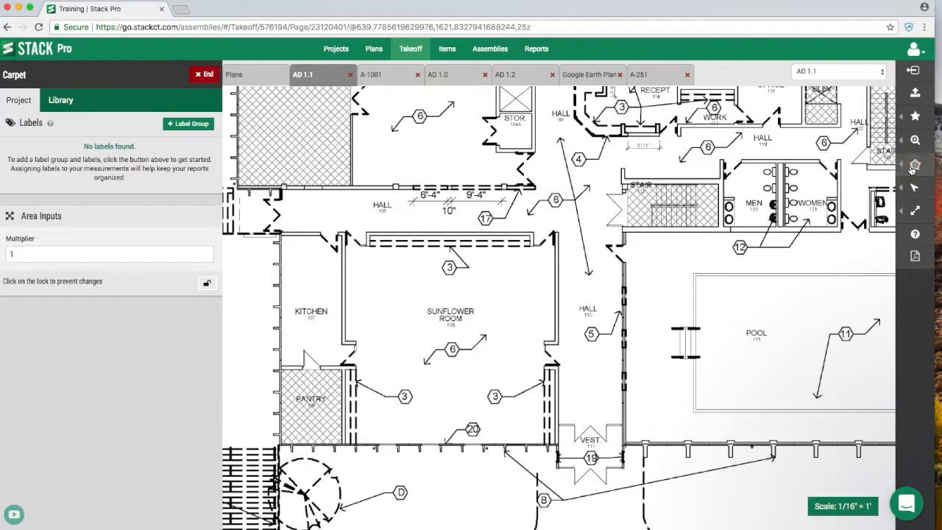
mouse_move(913, 169)
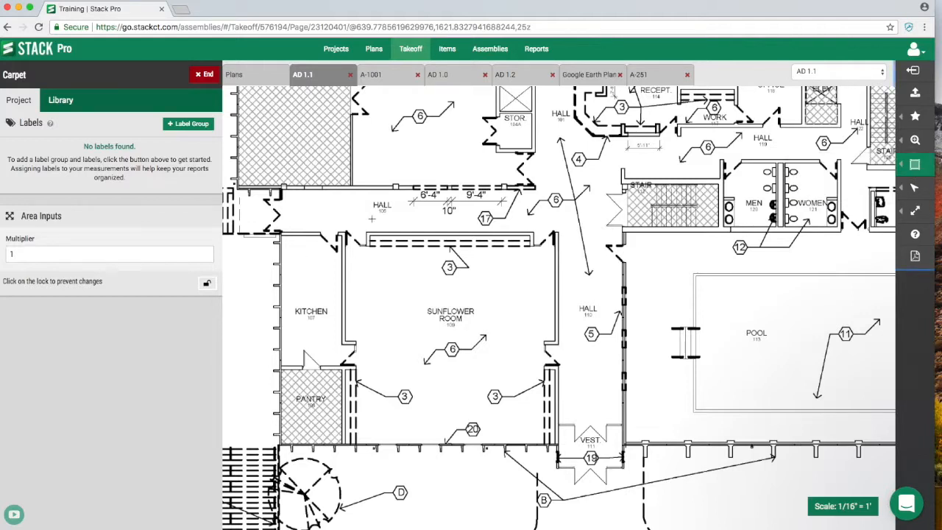
mouse_move(346, 235)
left_mouse_down()
mouse_move(487, 355)
mouse_move(553, 423)
mouse_move(554, 445)
left_mouse_up()
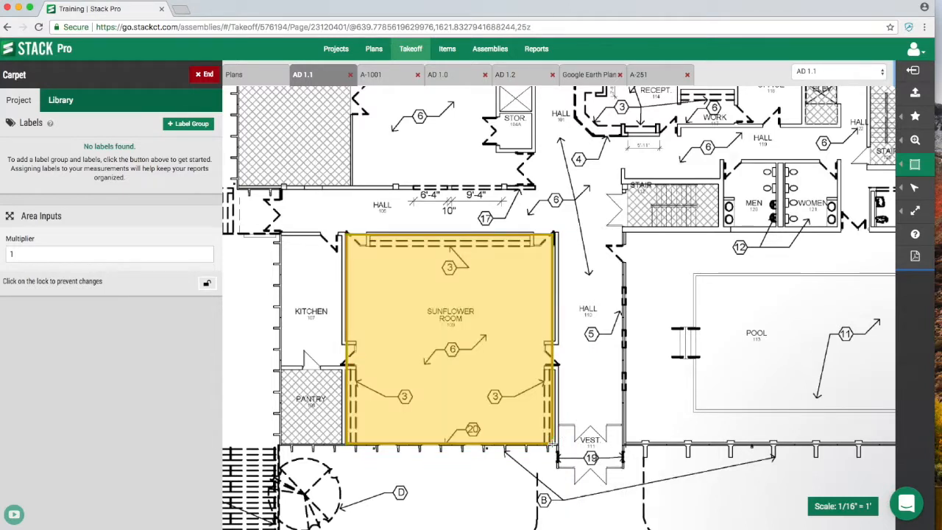
left_click(205, 74)
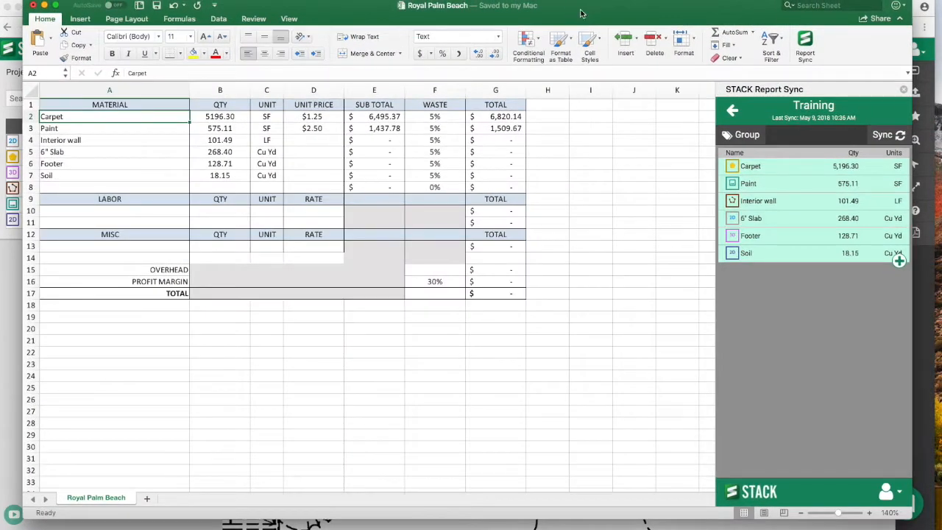
Step: Reopen the Training project's Takeoff Summary Report and sync it to update the quantities in the sheet
left_click(733, 114)
left_click(735, 142)
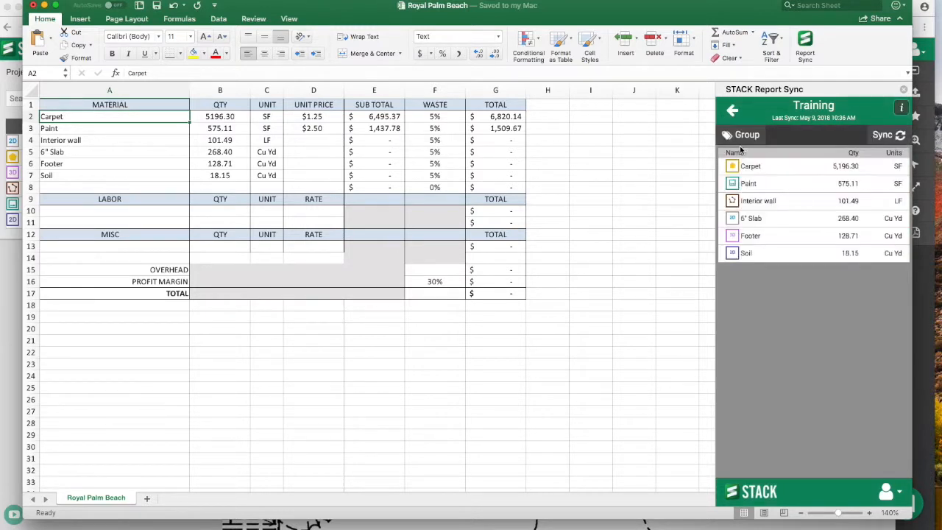
left_click(887, 138)
scroll(214, 119, "down", 1)
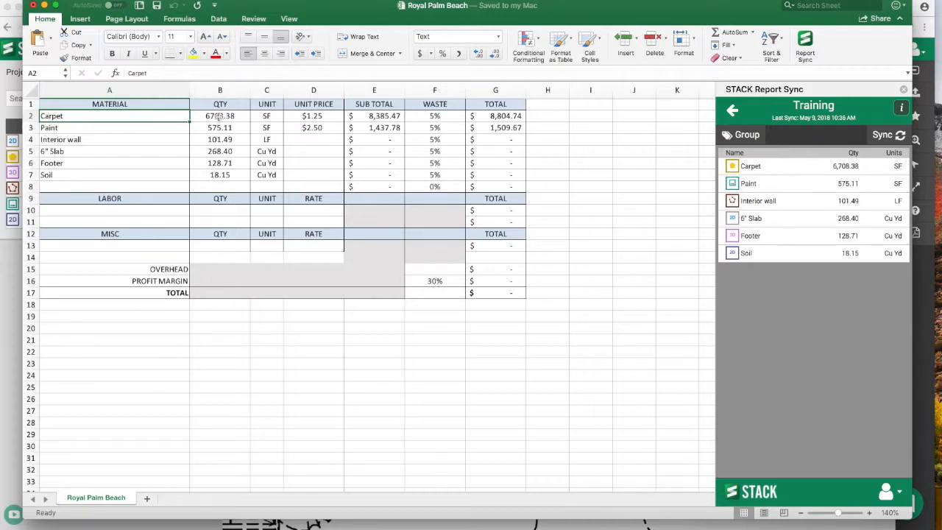
scroll(368, 118, "right", 5)
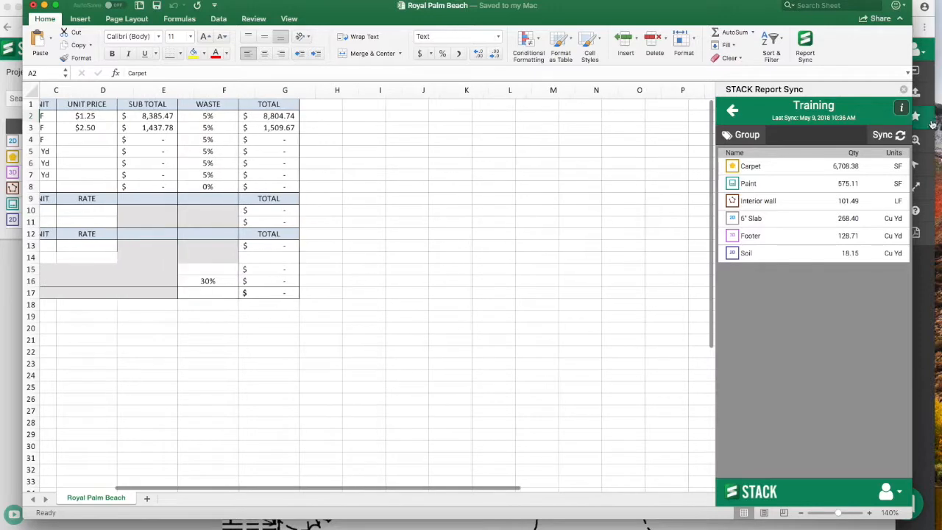
scroll(310, 145, "left", 5)
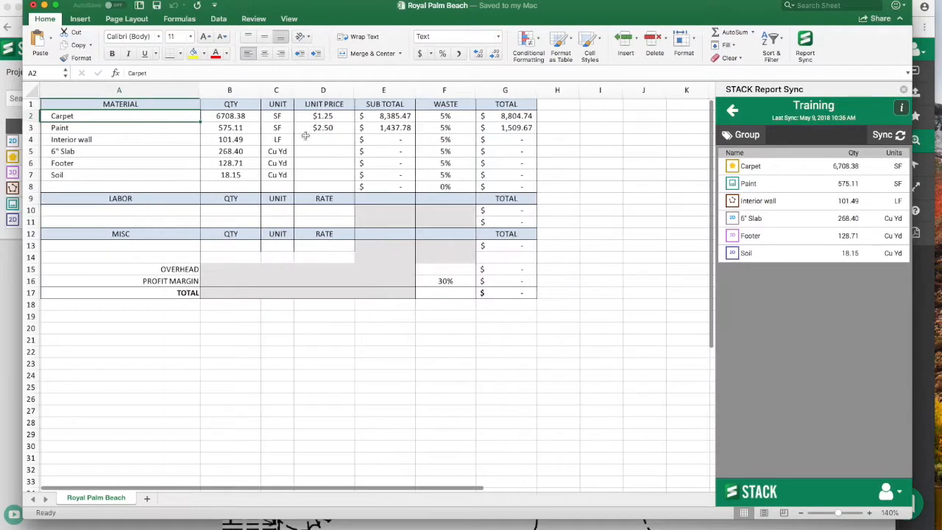
Step: Clear the existing material entries and insert the five Interior wall item names from 1-5/8 in x 16 gauge track through 09.21.02 (2)Carpenters at A2
left_click_drag(135, 114, 312, 179)
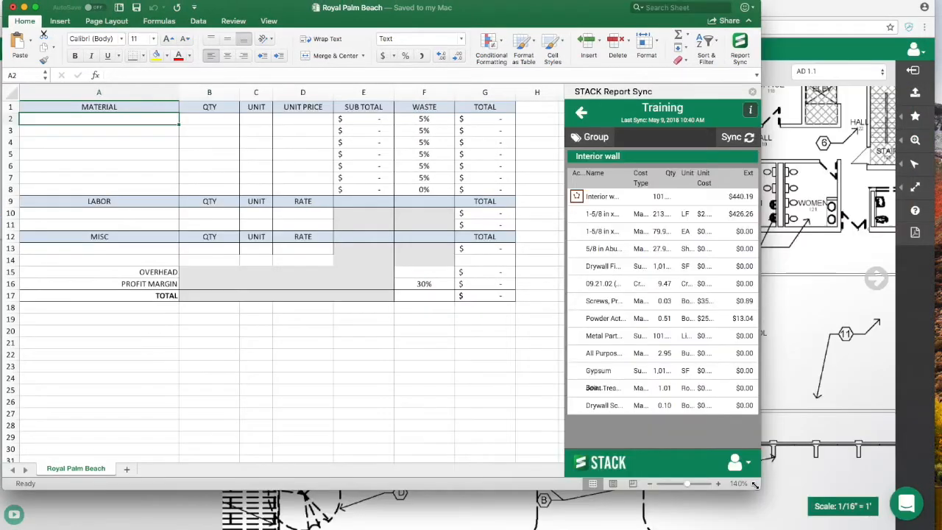
left_click_drag(761, 502, 895, 514)
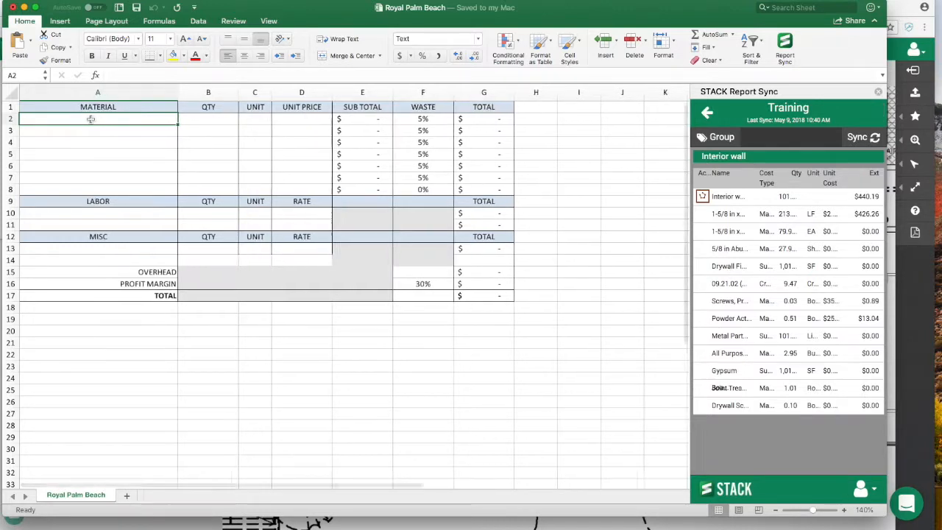
scroll(84, 121, "right", 1)
left_click_drag(734, 214, 745, 291)
left_click(747, 293)
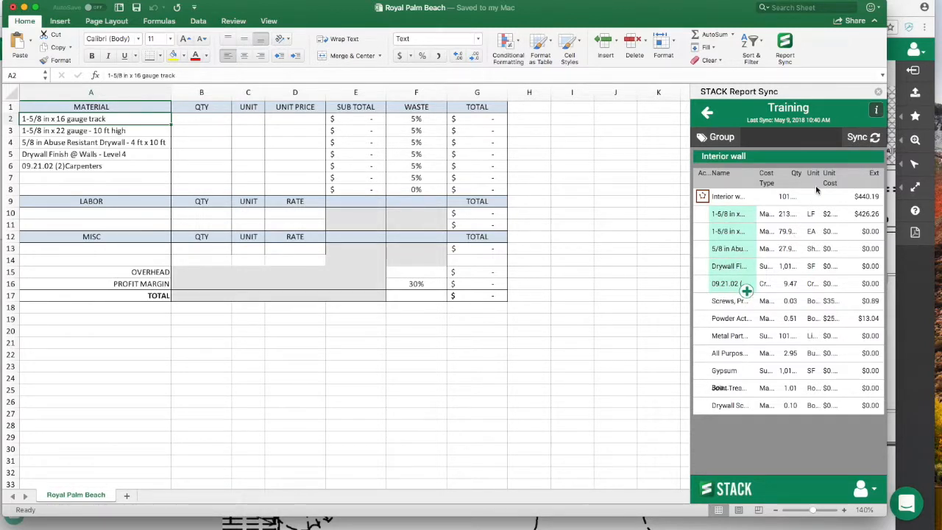
left_click(251, 119)
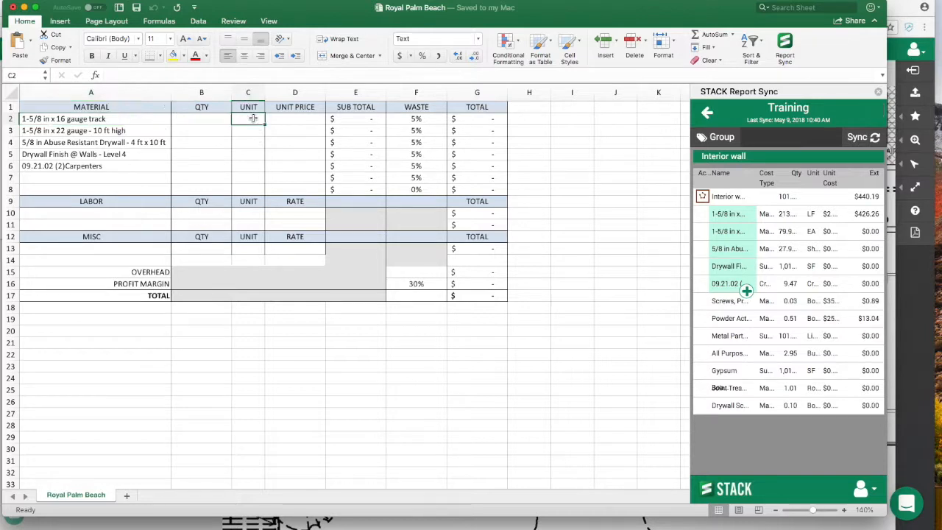
left_click(828, 215)
left_click_drag(828, 215, 827, 291)
left_click(827, 292)
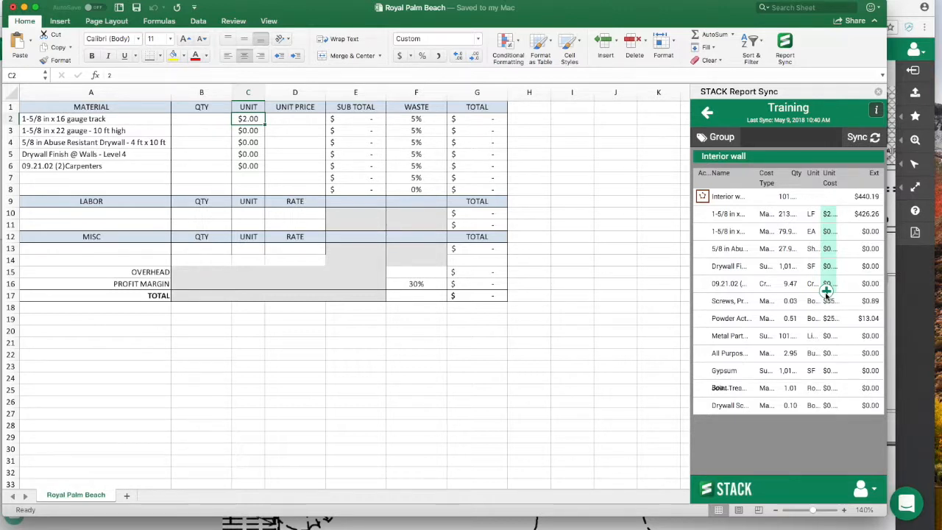
left_click_drag(251, 119, 250, 165)
key("Delete")
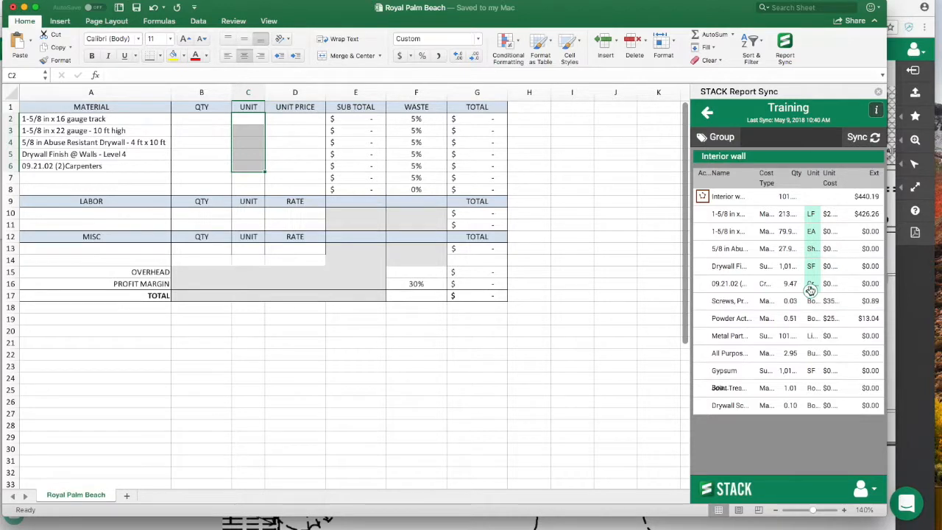
Step: Insert the five Interior wall items' units at C2 and their unit costs at D2 as separate columns
left_click(810, 290)
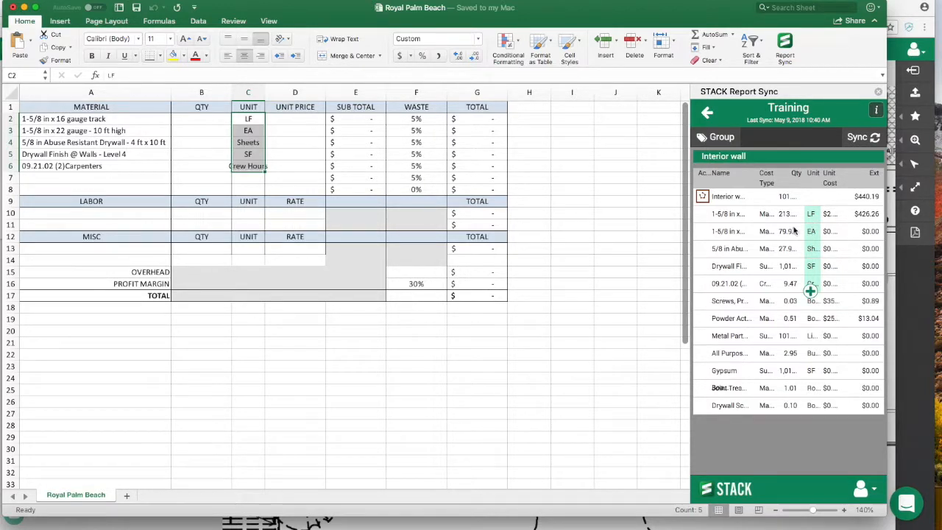
left_click_drag(306, 118, 308, 168)
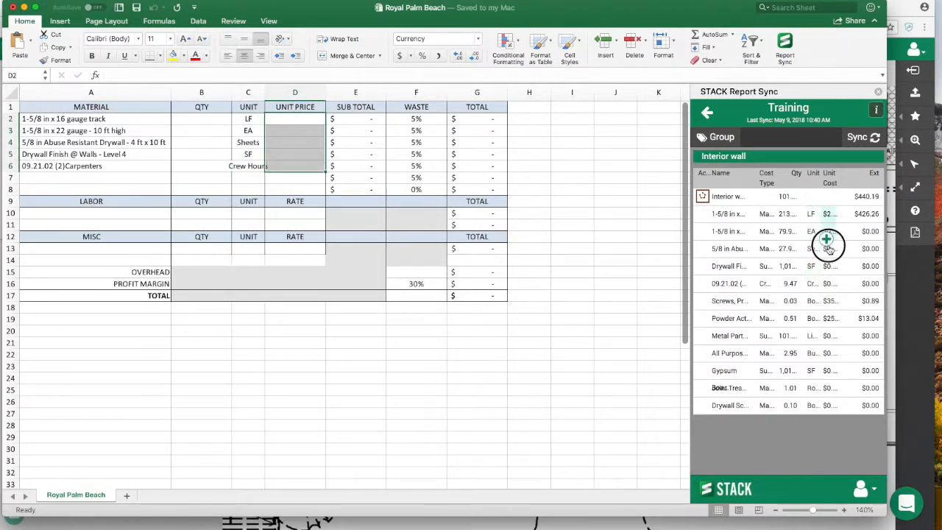
left_click(827, 291)
Step: Clear C2:D6, insert the five items' units and unit costs together at C2, and widen the UNIT column to fit Crew Hours
left_click_drag(249, 119, 299, 165)
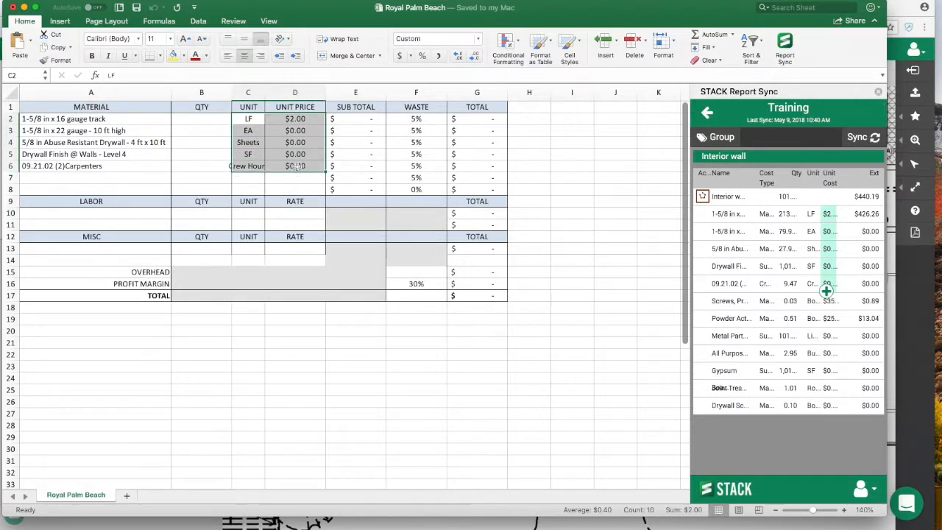
key("Delete")
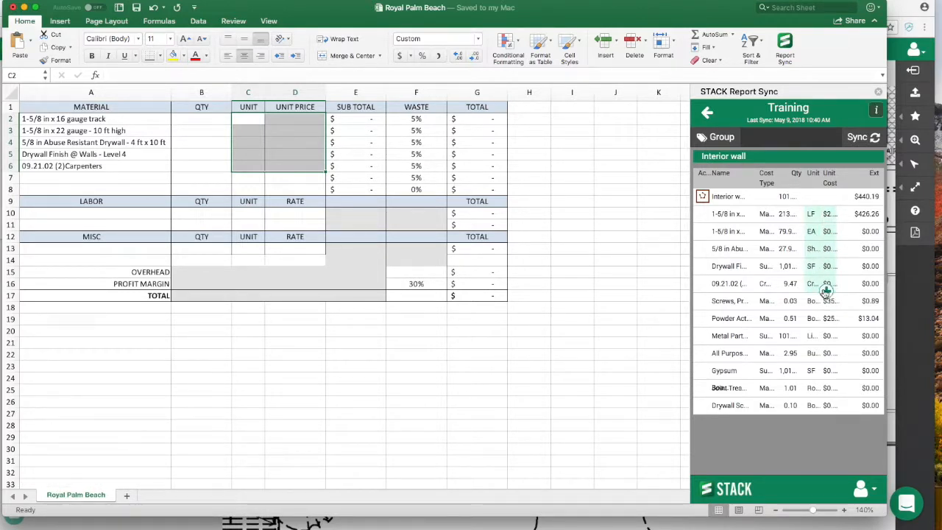
left_click(826, 291)
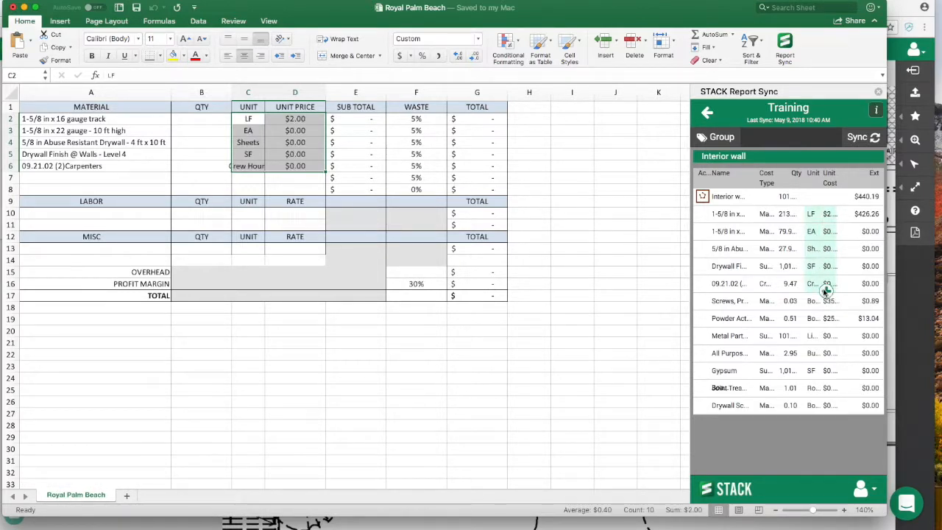
left_click_drag(264, 94, 276, 93)
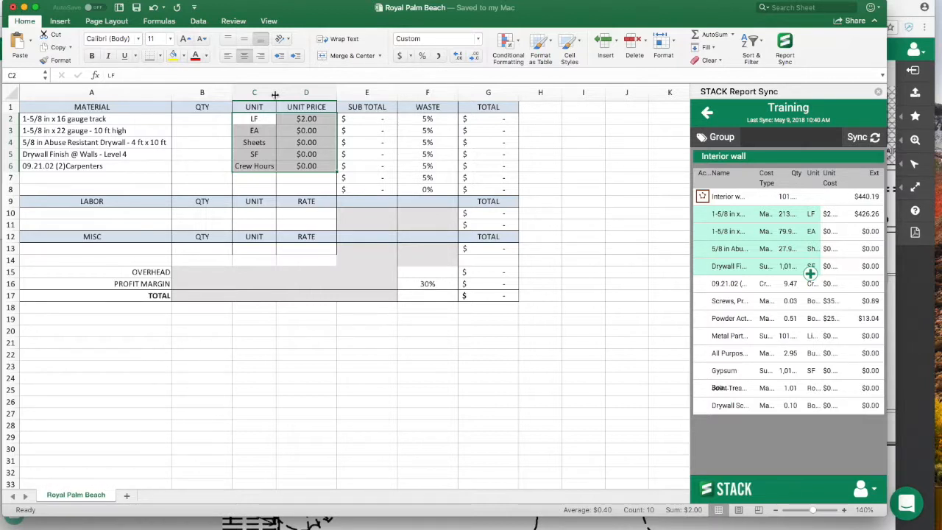
Step: Return to the Training project's takeoff summary in the add-in and group it by Plan Name
left_click(707, 113)
left_click(709, 148)
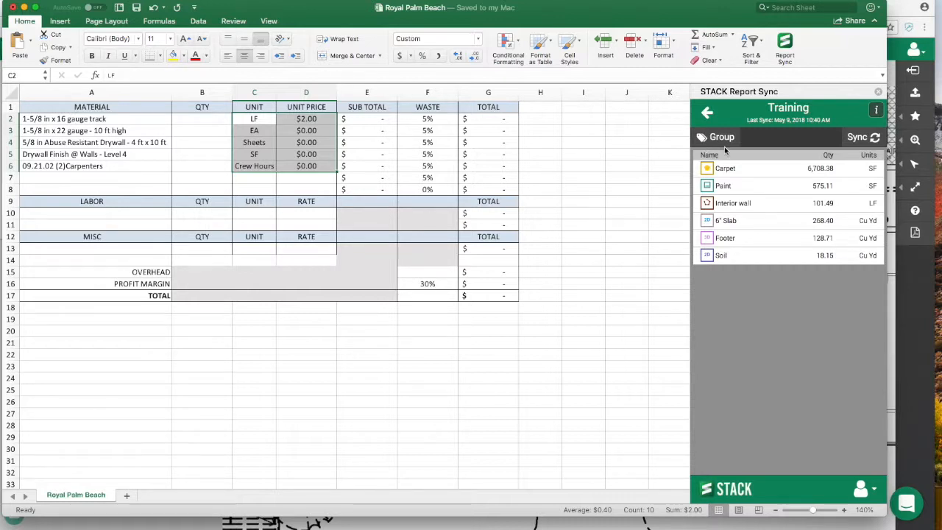
left_click(717, 138)
left_click(725, 186)
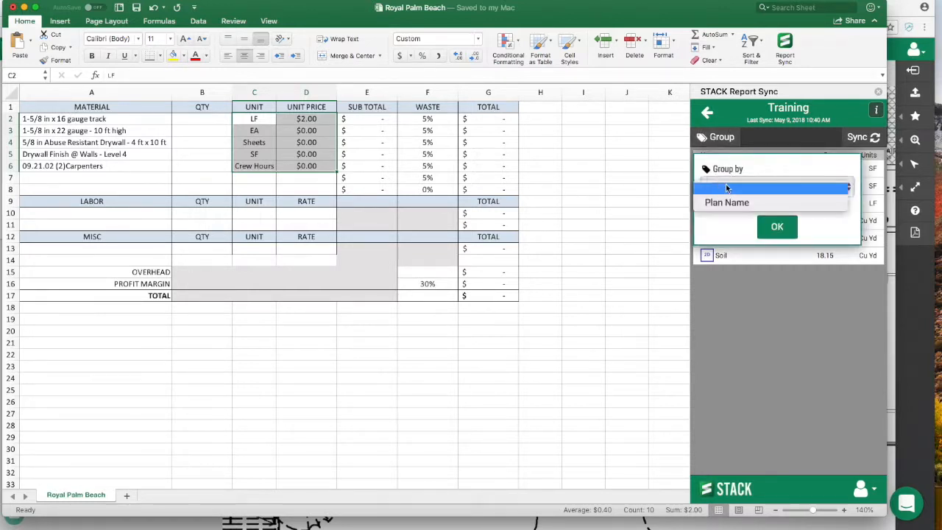
left_click(726, 203)
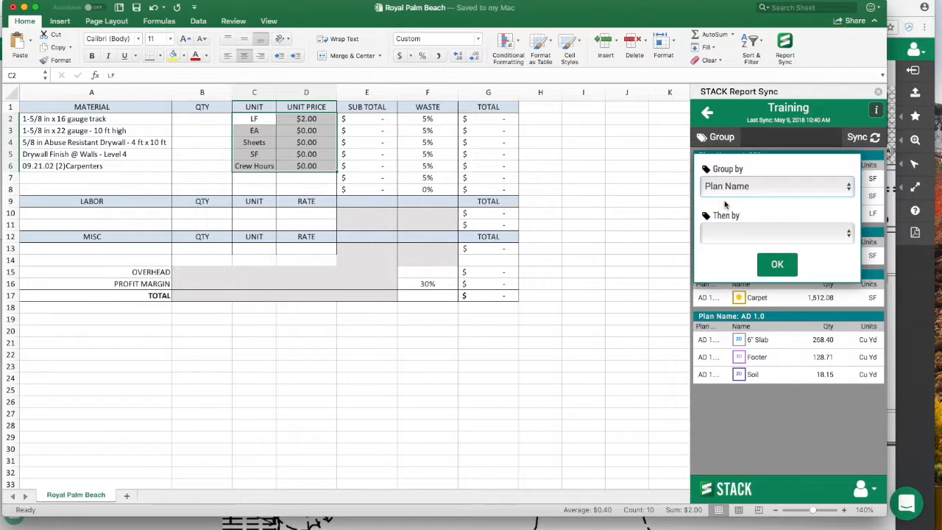
left_click(777, 264)
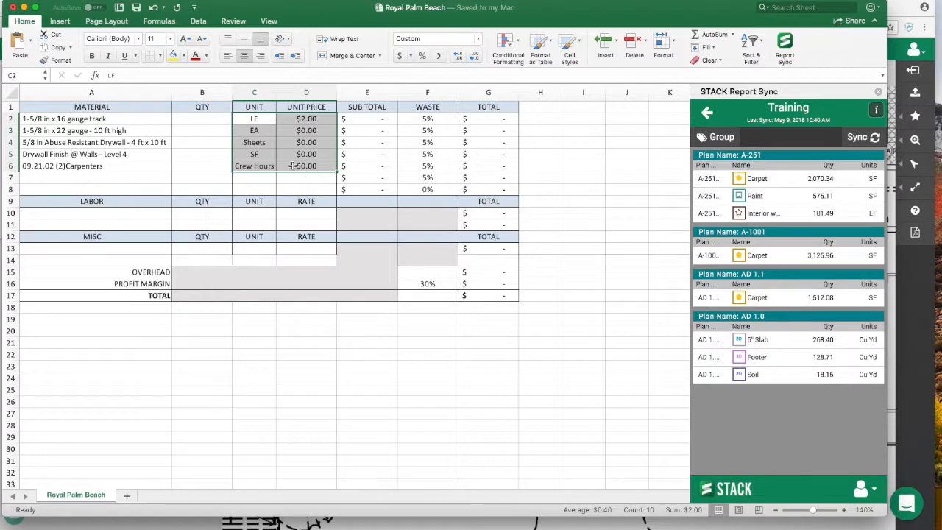
Step: Insert plan A-251's Carpet, Paint and Interior wall rows with plan name, quantity and units at cell A23
scroll(388, 355, "down", 6)
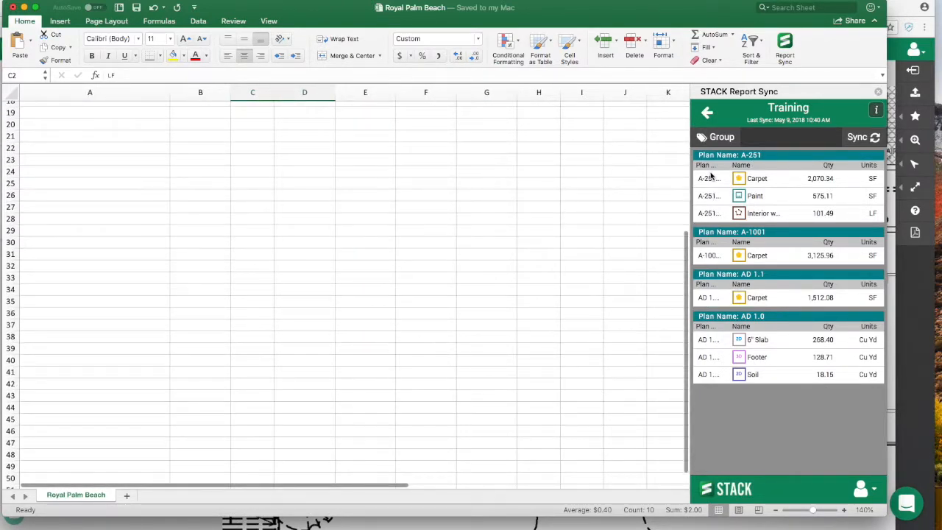
left_click_drag(707, 178, 873, 219)
left_click(875, 221)
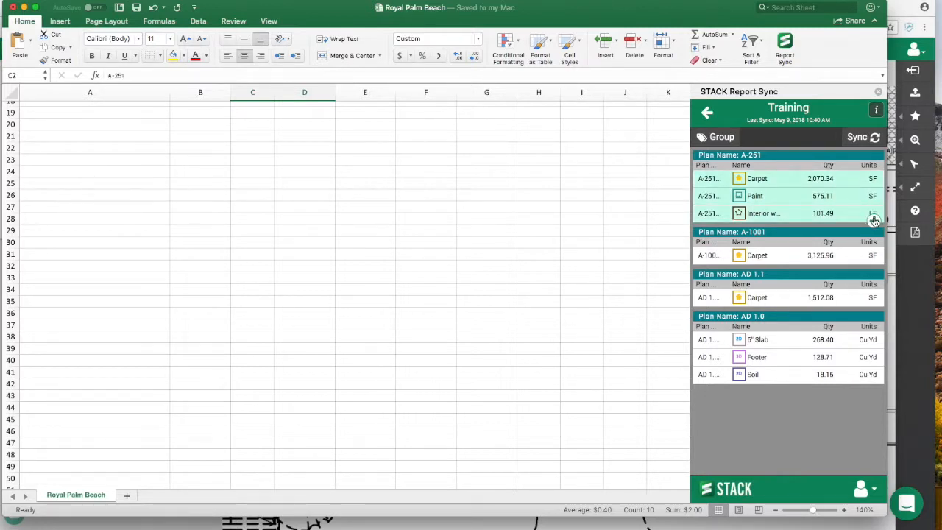
left_click(110, 158)
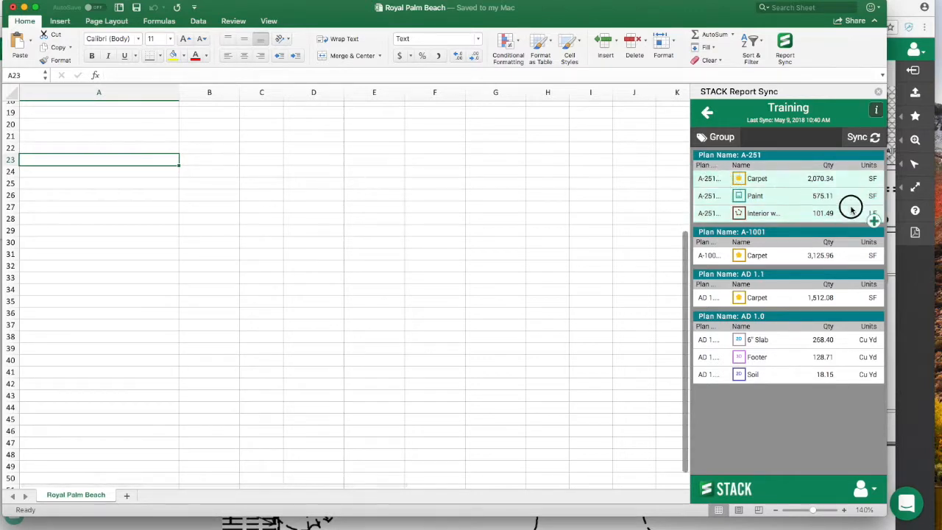
left_click(875, 221)
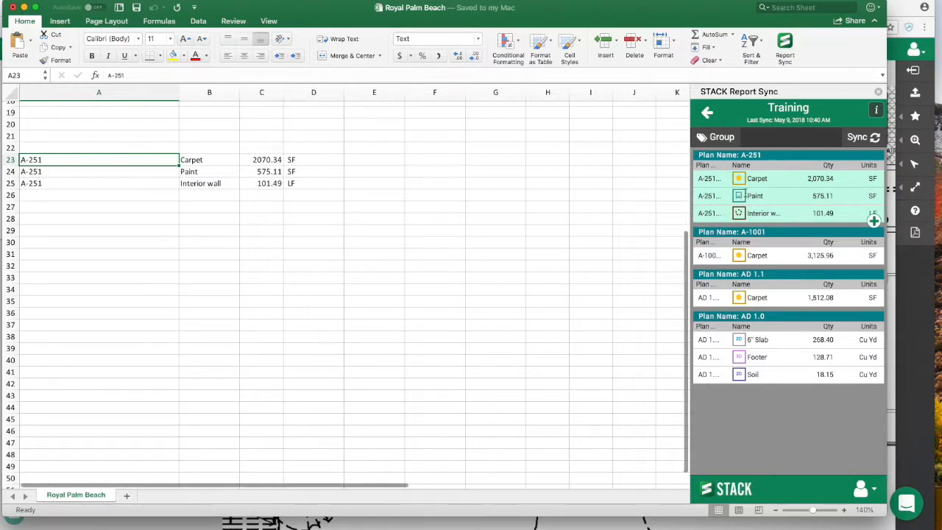
Step: Remove the Plan Name grouping from the Training report and go back to the STACK Projects list
left_click(720, 140)
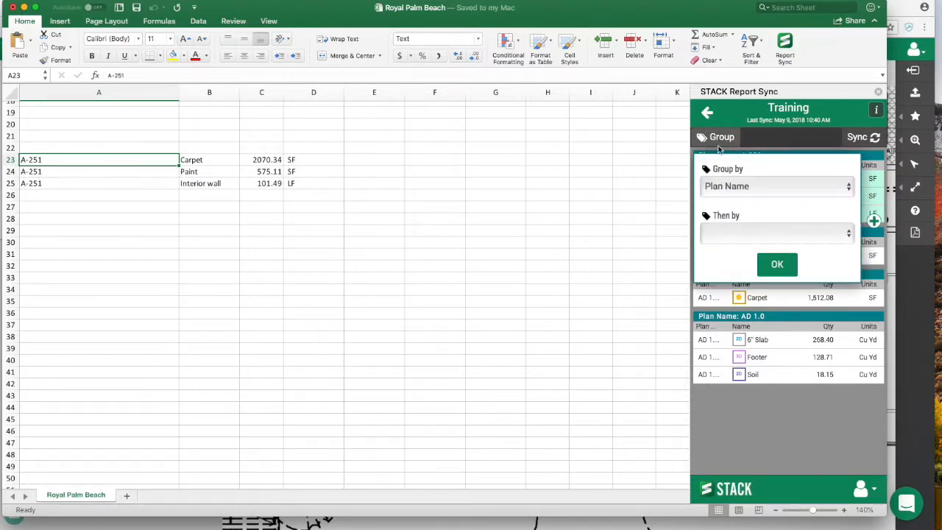
left_click(740, 189)
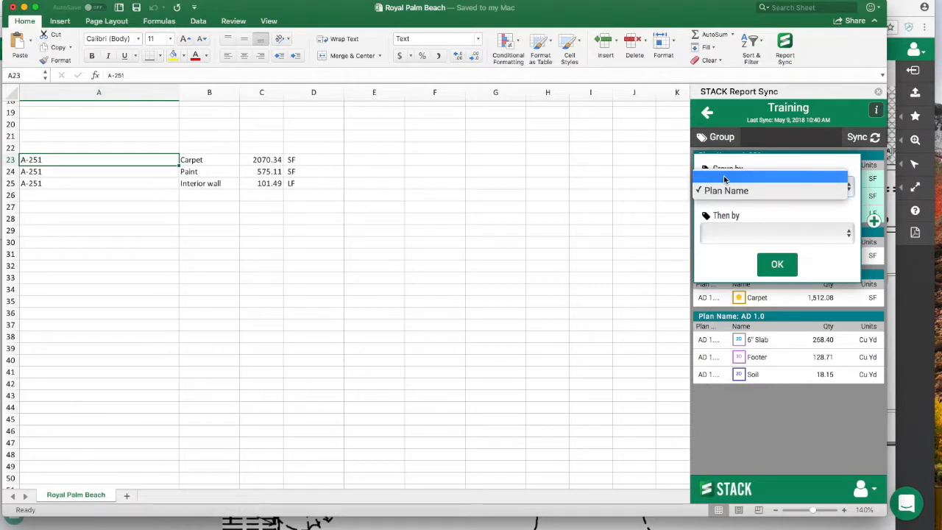
left_click(725, 178)
left_click(776, 226)
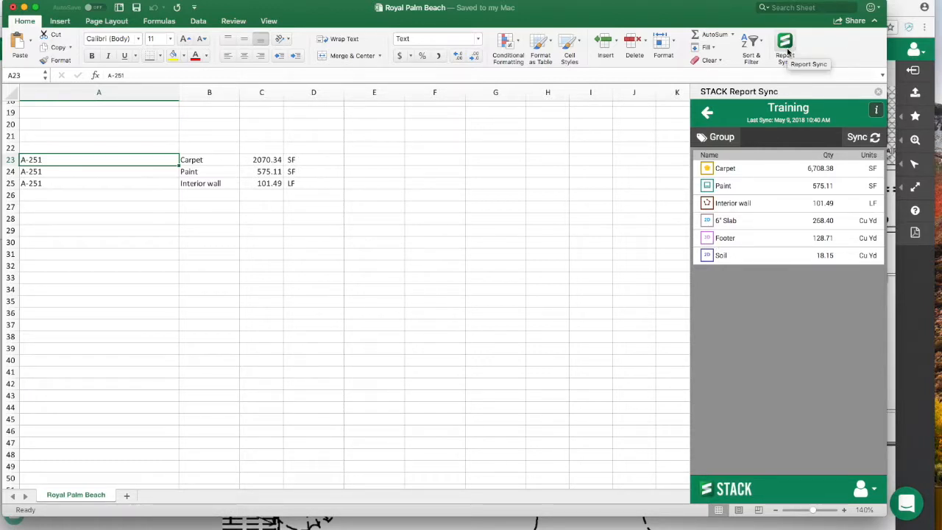
left_click(708, 116)
left_click(708, 116)
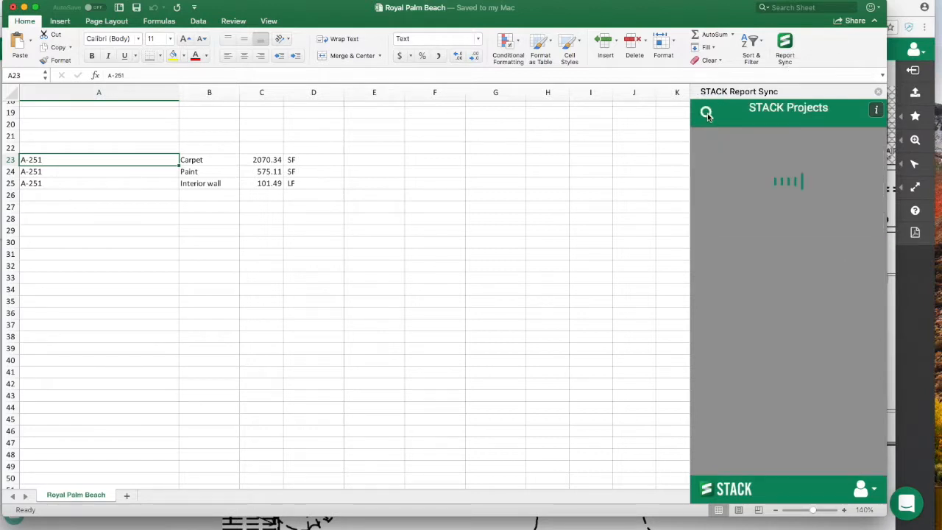